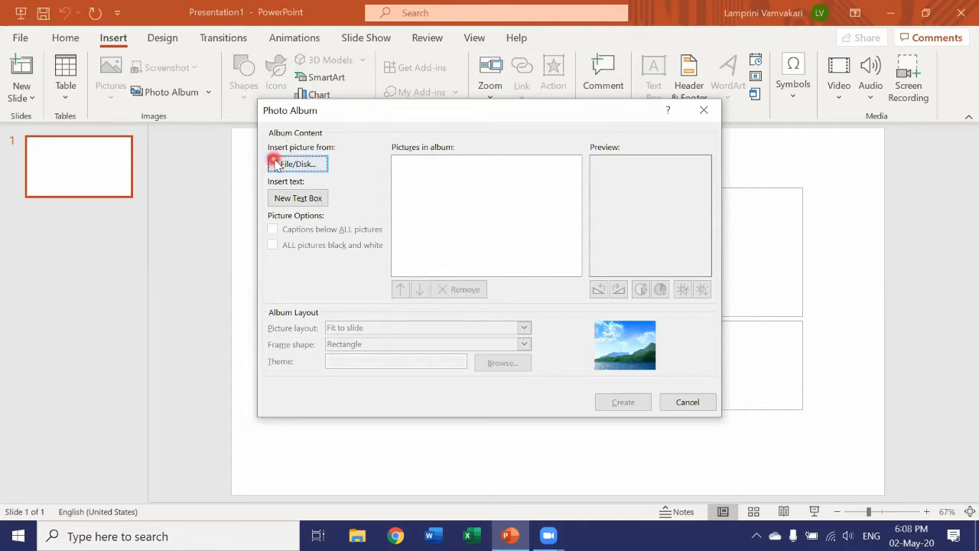
Browse the disk for album pictures and look through the Saved Pictures folder.
{"action": "left_click", "coordinate": [312, 165]}
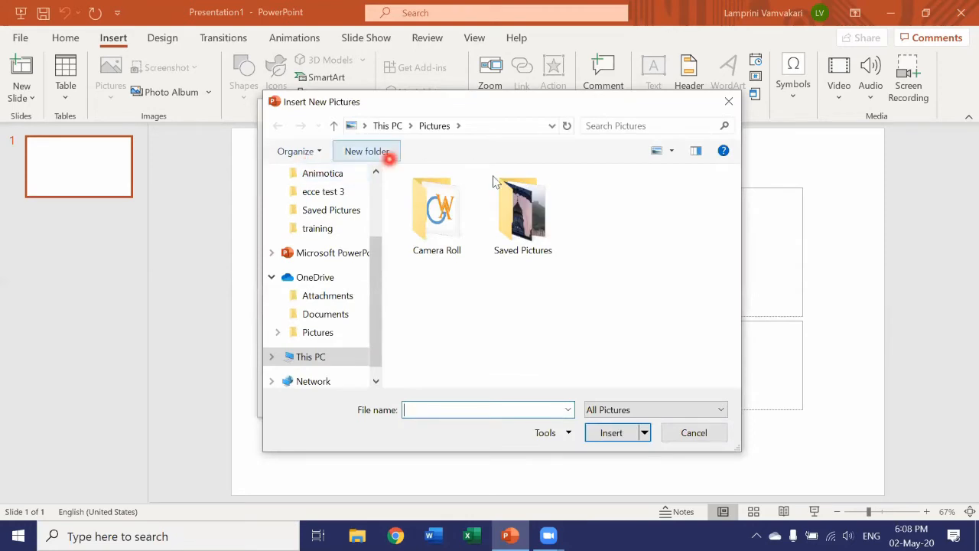
{"action": "left_click", "coordinate": [520, 228]}
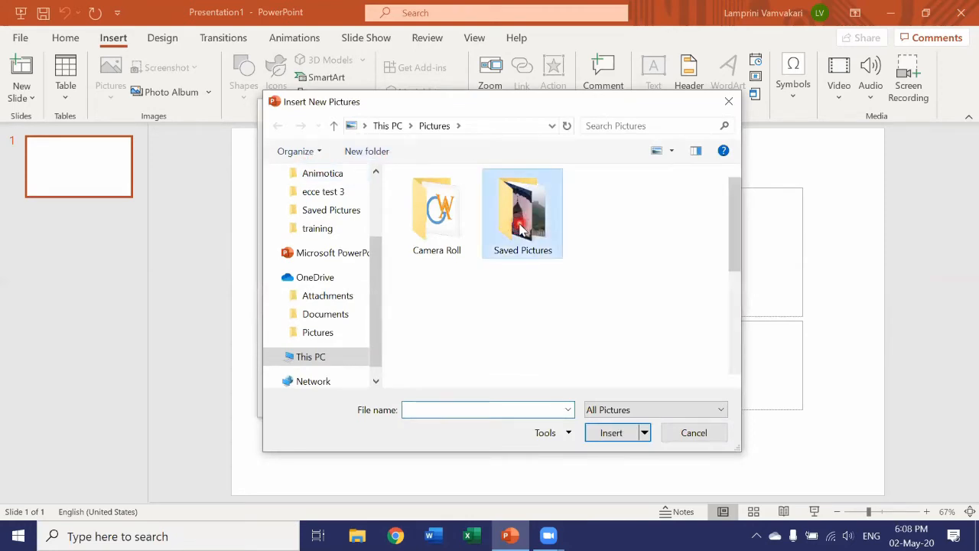
{"action": "double_click", "coordinate": [521, 228]}
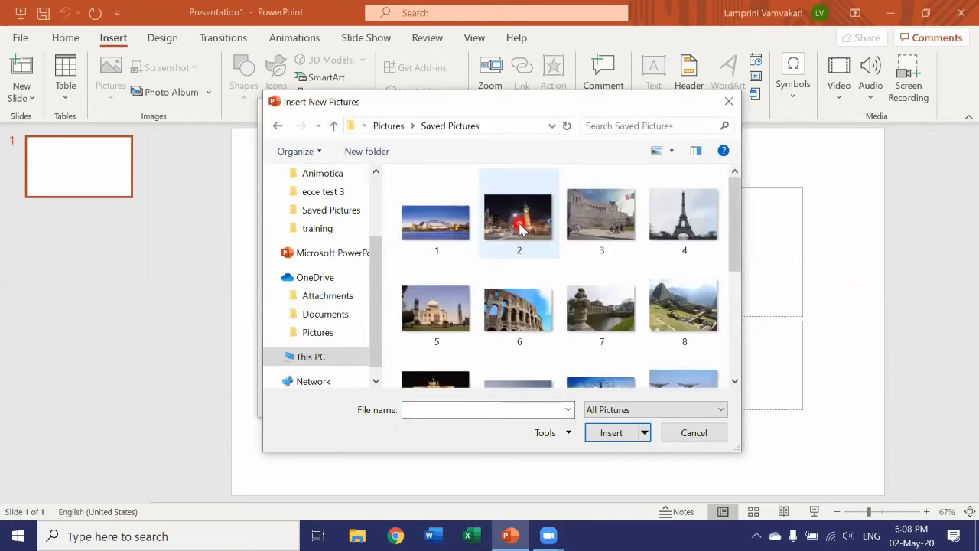
{"action": "scroll", "coordinate": [519, 228], "scroll_direction": "down", "scroll_amount": 3}
{"action": "scroll", "coordinate": [519, 228], "scroll_direction": "up", "scroll_amount": 3}
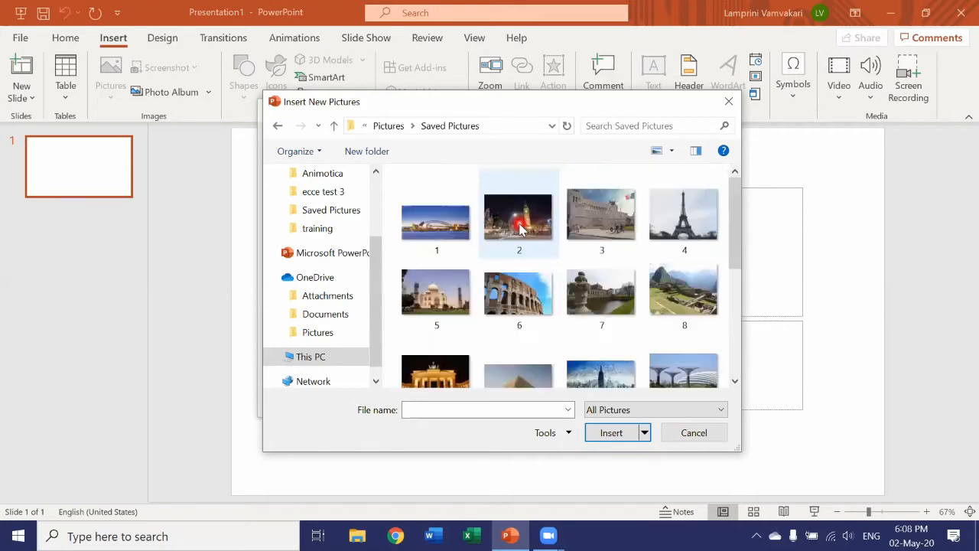
{"action": "scroll", "coordinate": [520, 228], "scroll_direction": "down", "scroll_amount": 3}
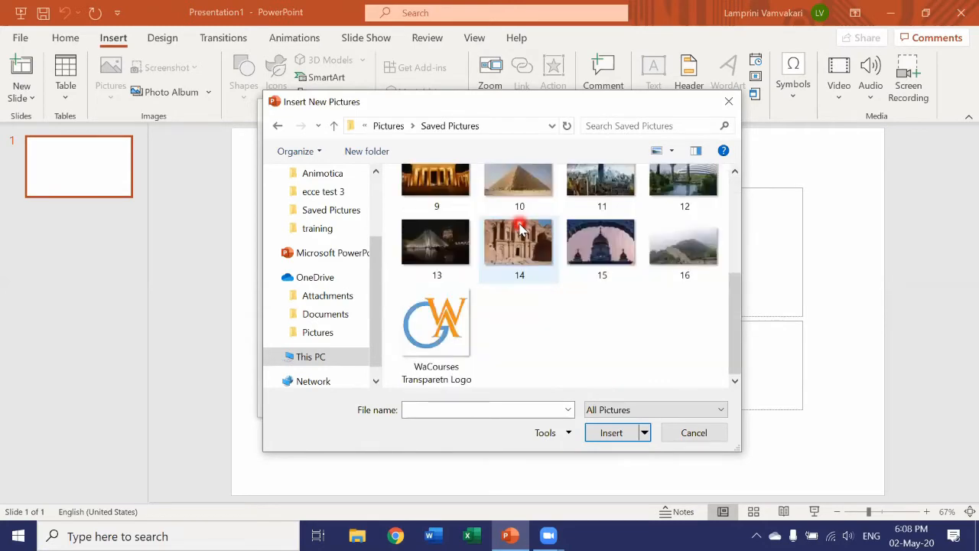
{"action": "scroll", "coordinate": [519, 228], "scroll_direction": "up", "scroll_amount": 3}
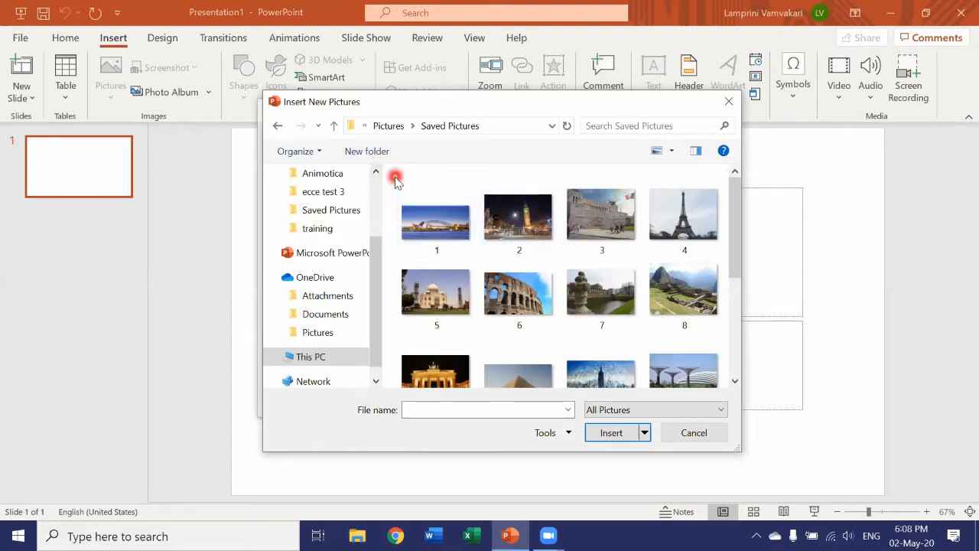
Select pictures 1 through 16 in the folder and insert them into the photo album.
{"action": "left_click_drag", "start_coordinate": [391, 176], "coordinate": [717, 374]}
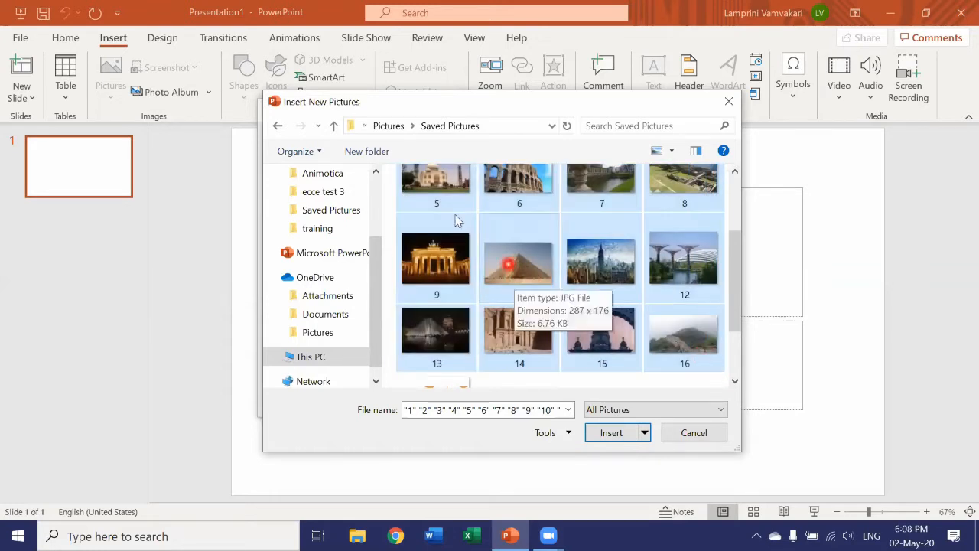
{"action": "scroll", "coordinate": [639, 350], "scroll_direction": "up", "scroll_amount": 1}
{"action": "scroll", "coordinate": [639, 350], "scroll_direction": "up", "scroll_amount": 2}
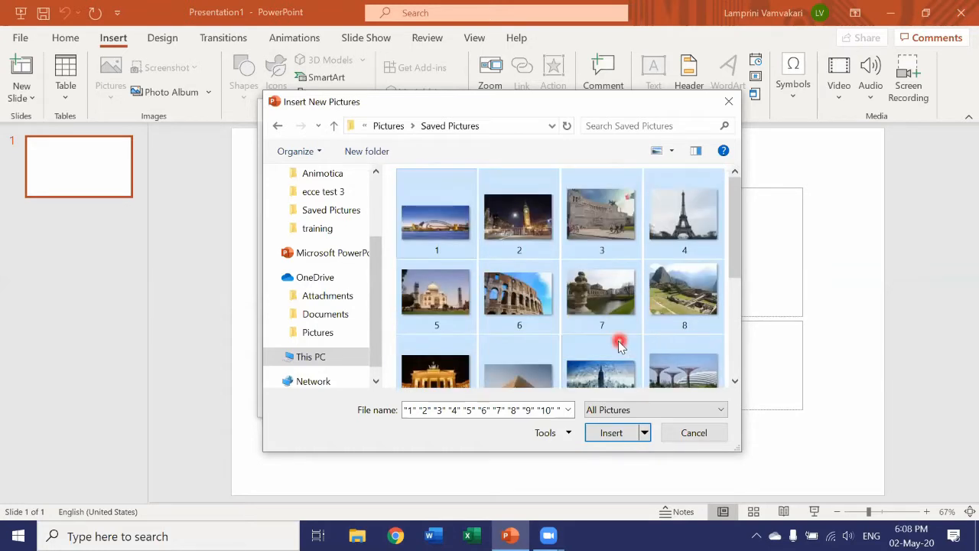
{"action": "scroll", "coordinate": [619, 338], "scroll_direction": "down", "scroll_amount": 4}
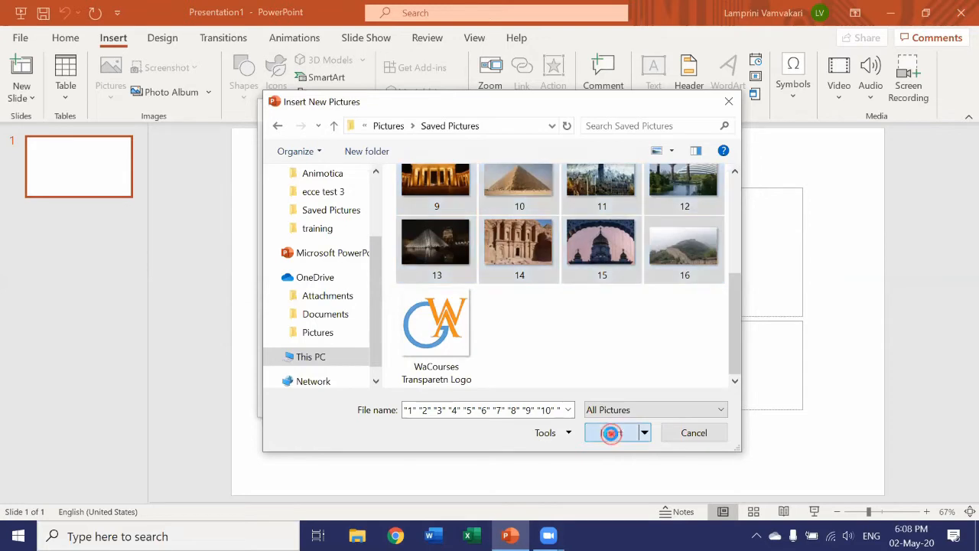
{"action": "left_click", "coordinate": [610, 433]}
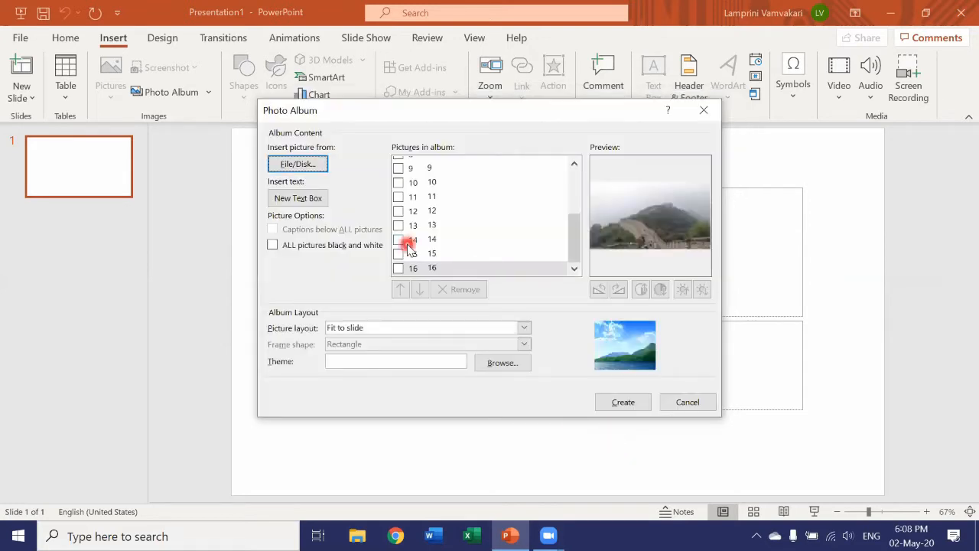
Preview several of the album's pictures one by one, from picture 1 through picture 16.
{"action": "scroll", "coordinate": [413, 237], "scroll_direction": "up", "scroll_amount": 3}
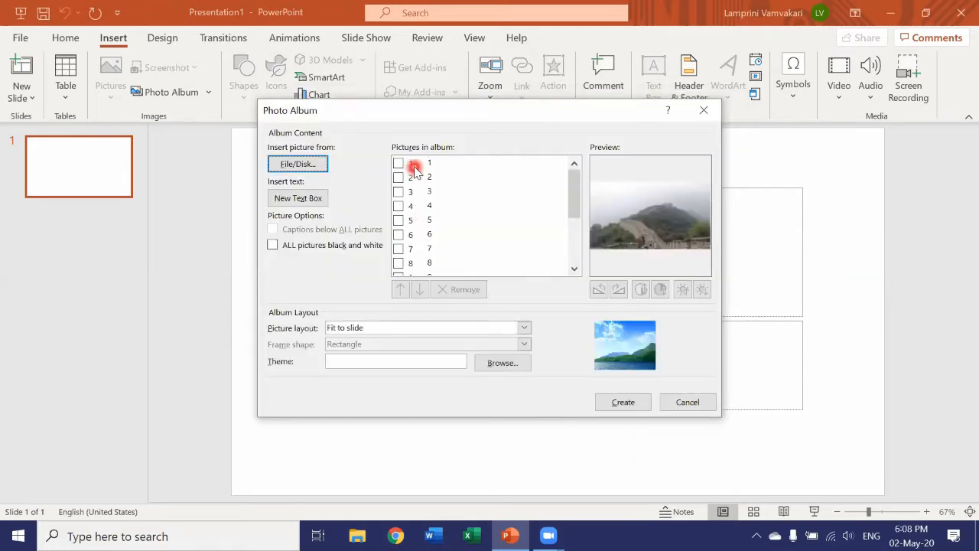
{"action": "left_click", "coordinate": [414, 165]}
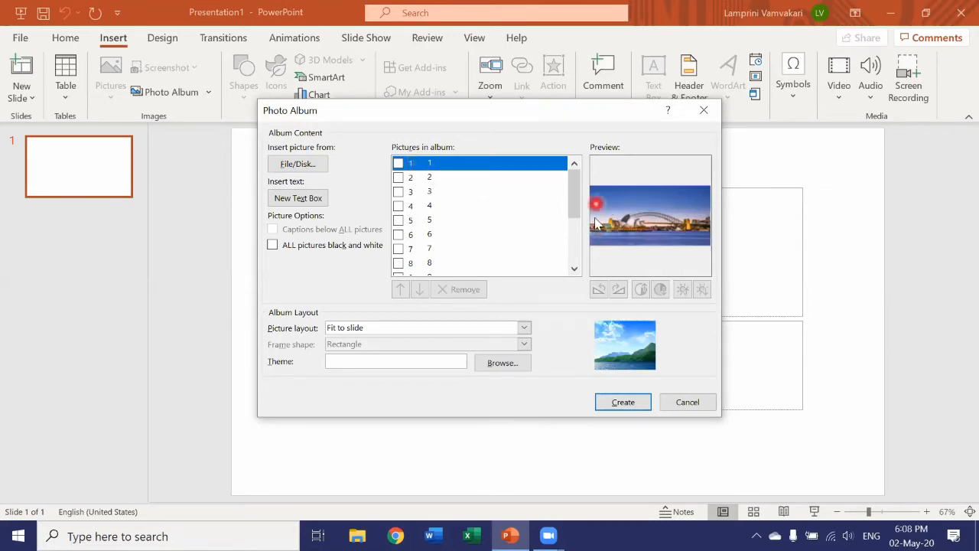
{"action": "left_click", "coordinate": [427, 179]}
{"action": "left_click", "coordinate": [426, 192]}
{"action": "left_click", "coordinate": [425, 205]}
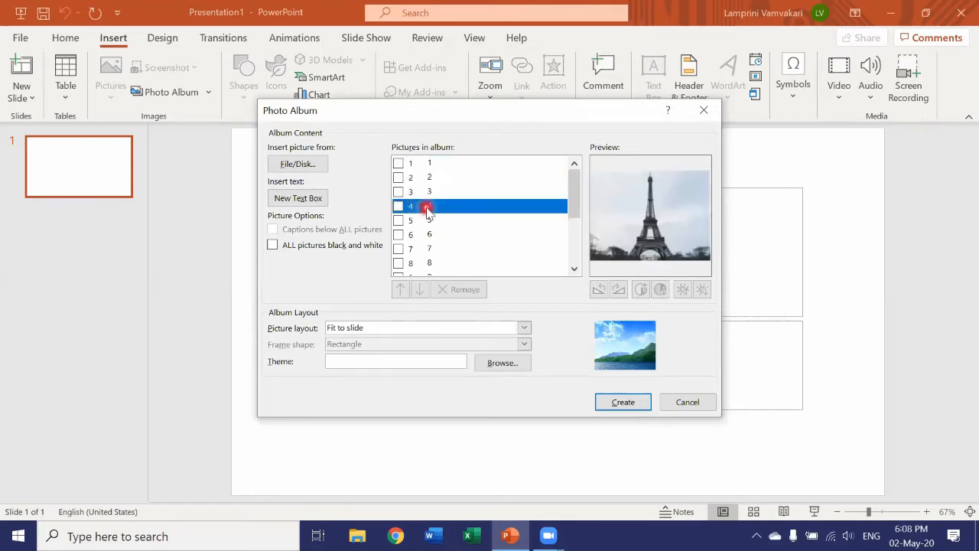
{"action": "left_click", "coordinate": [427, 221]}
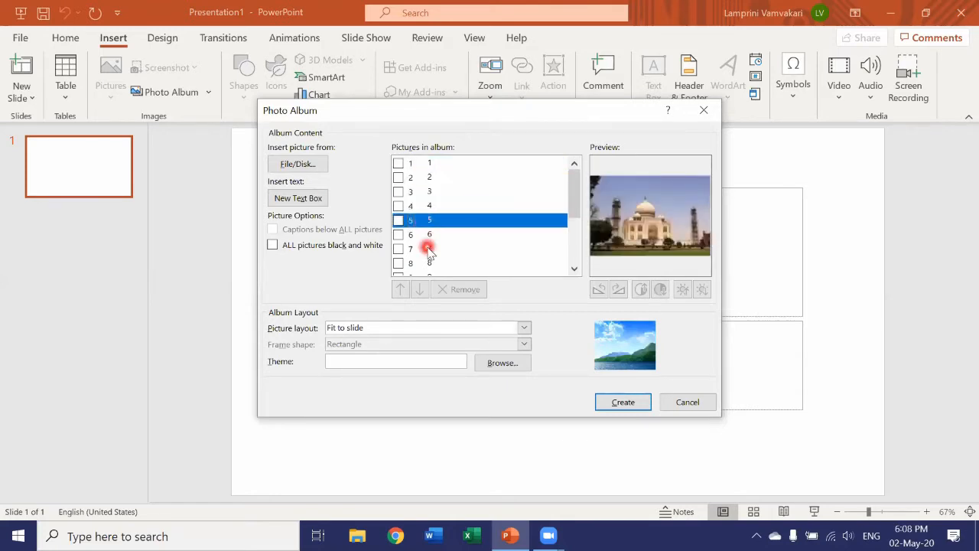
{"action": "left_click", "coordinate": [428, 249]}
{"action": "scroll", "coordinate": [436, 253], "scroll_direction": "down", "scroll_amount": 3}
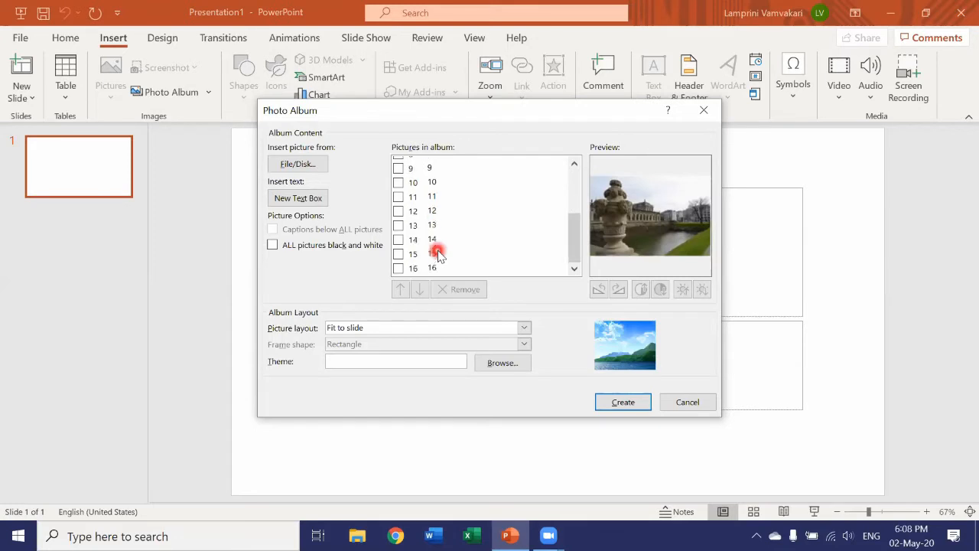
{"action": "left_click", "coordinate": [433, 269]}
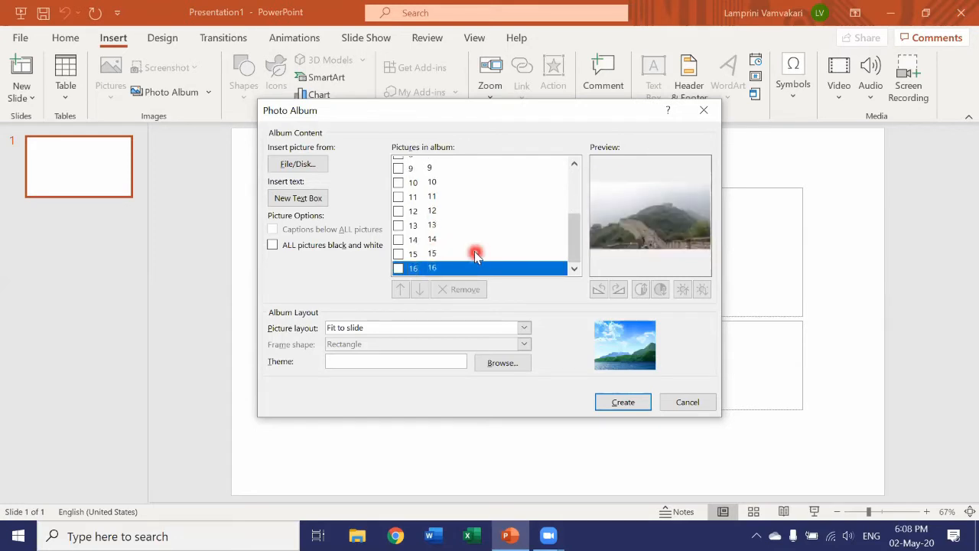
Move picture 3 down to the end of the album's picture order and deselect it.
{"action": "scroll", "coordinate": [474, 254], "scroll_direction": "up", "scroll_amount": 3}
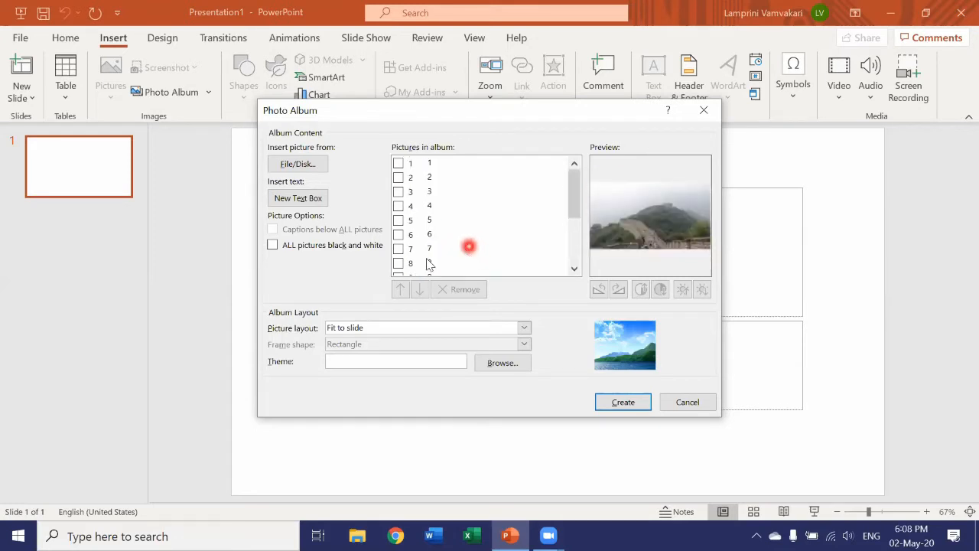
{"action": "left_click", "coordinate": [398, 191]}
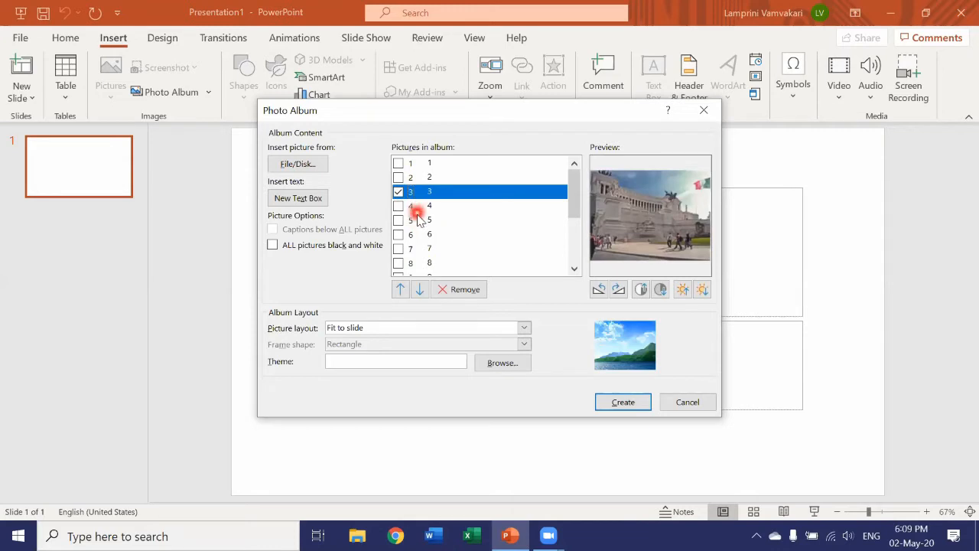
{"action": "scroll", "coordinate": [423, 241], "scroll_direction": "down", "scroll_amount": 3}
{"action": "scroll", "coordinate": [424, 241], "scroll_direction": "up", "scroll_amount": 3}
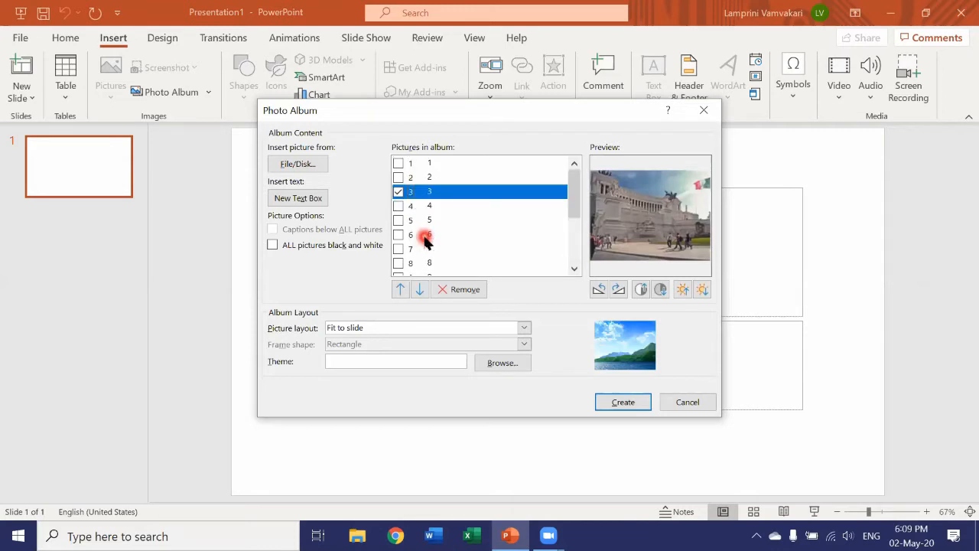
{"action": "left_click", "coordinate": [398, 191]}
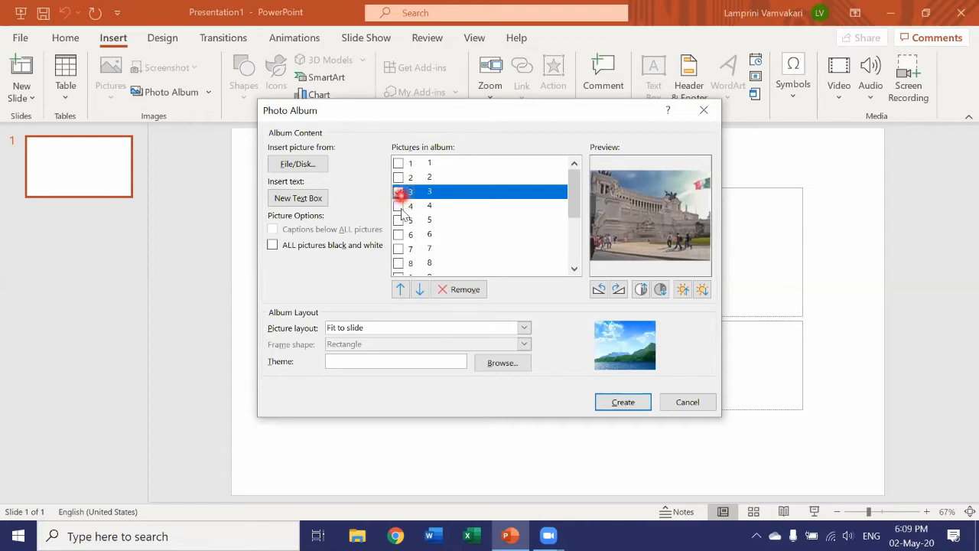
{"action": "left_click", "coordinate": [422, 289]}
{"action": "left_click", "coordinate": [421, 289]}
{"action": "left_click", "coordinate": [421, 289]}
{"action": "left_click", "coordinate": [422, 289]}
{"action": "left_click", "coordinate": [422, 290]}
{"action": "left_click", "coordinate": [422, 289]}
{"action": "left_click", "coordinate": [422, 289]}
{"action": "left_click", "coordinate": [421, 289]}
{"action": "left_click", "coordinate": [421, 289]}
{"action": "left_click", "coordinate": [421, 289]}
{"action": "left_click", "coordinate": [421, 289]}
{"action": "left_click", "coordinate": [421, 289]}
{"action": "left_click", "coordinate": [421, 289]}
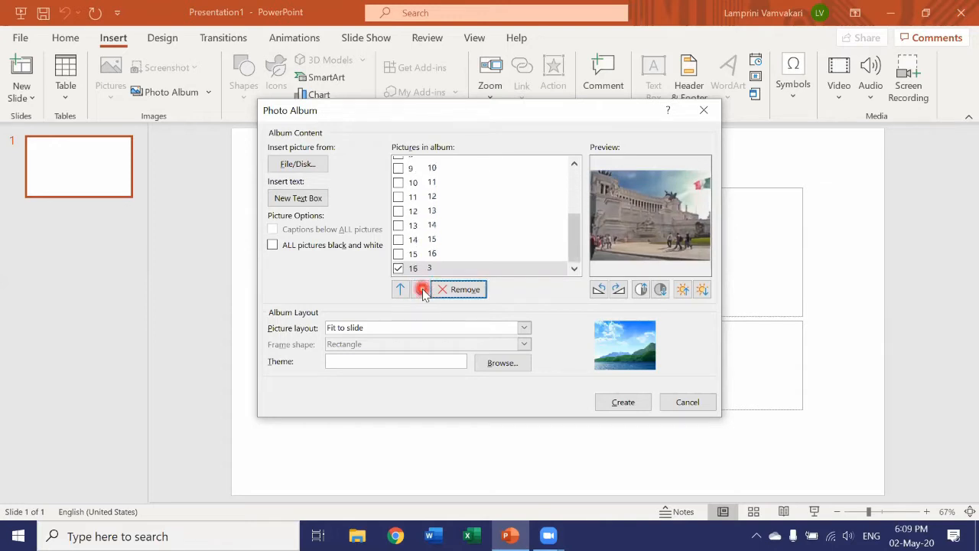
{"action": "left_click", "coordinate": [535, 226]}
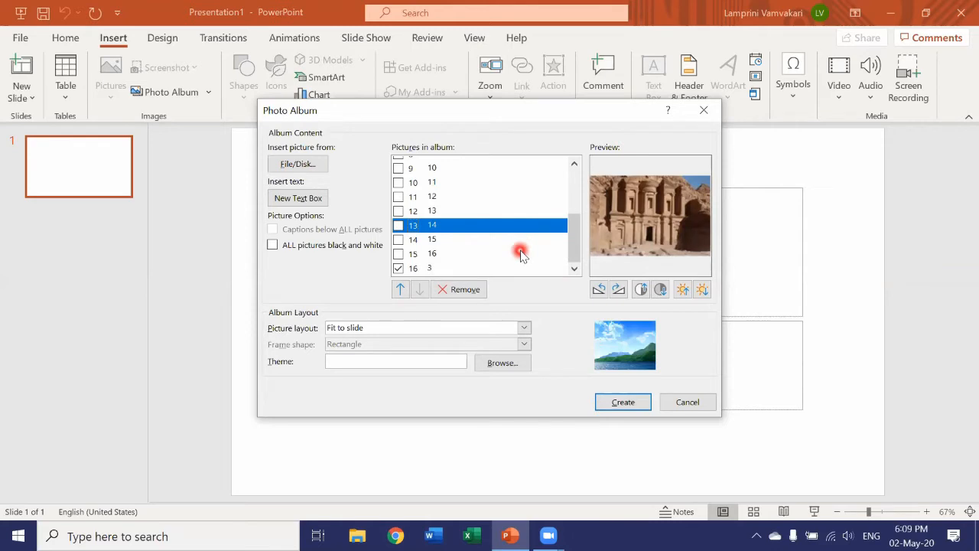
{"action": "left_click", "coordinate": [399, 268]}
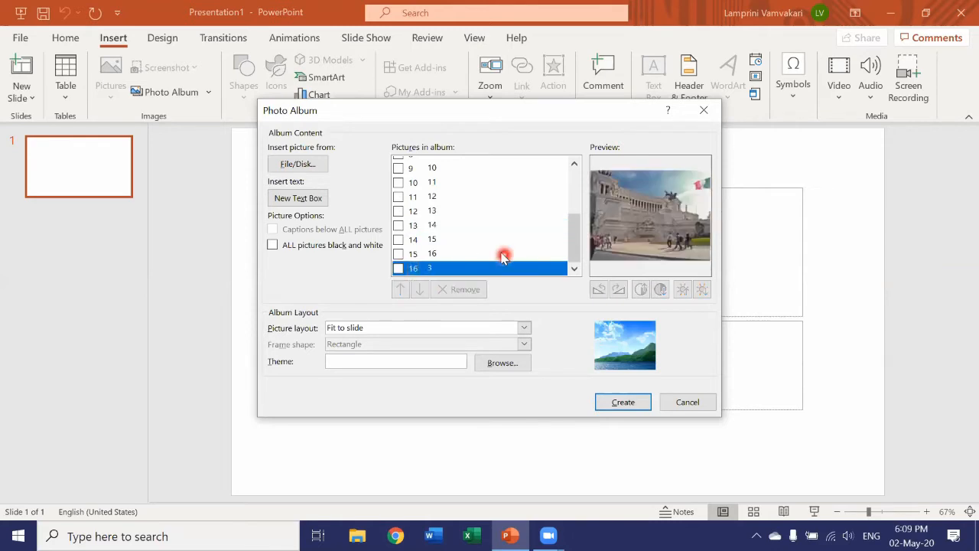
Try rotating picture 6 counterclockwise in quarter turns until it is back in its original orientation.
{"action": "scroll", "coordinate": [466, 246], "scroll_direction": "up", "scroll_amount": 3}
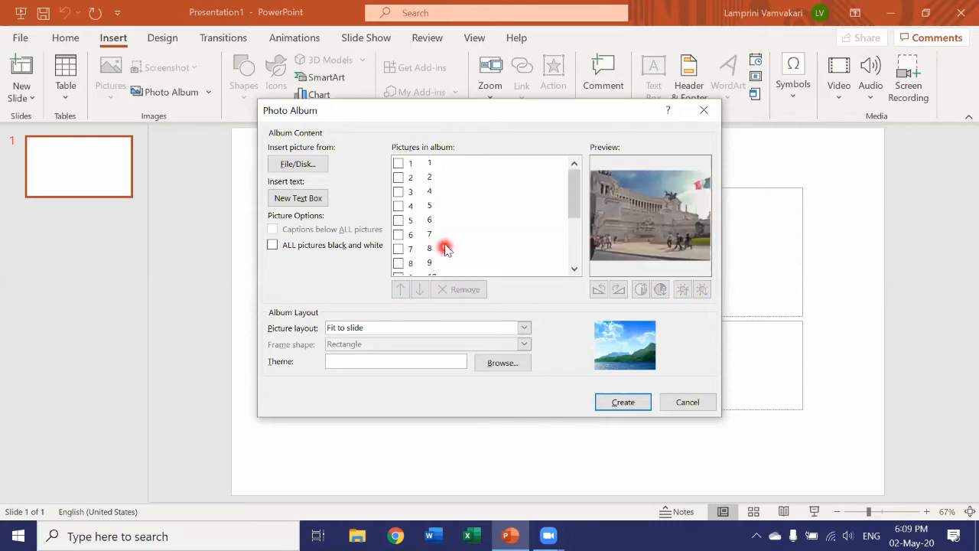
{"action": "left_click", "coordinate": [398, 220]}
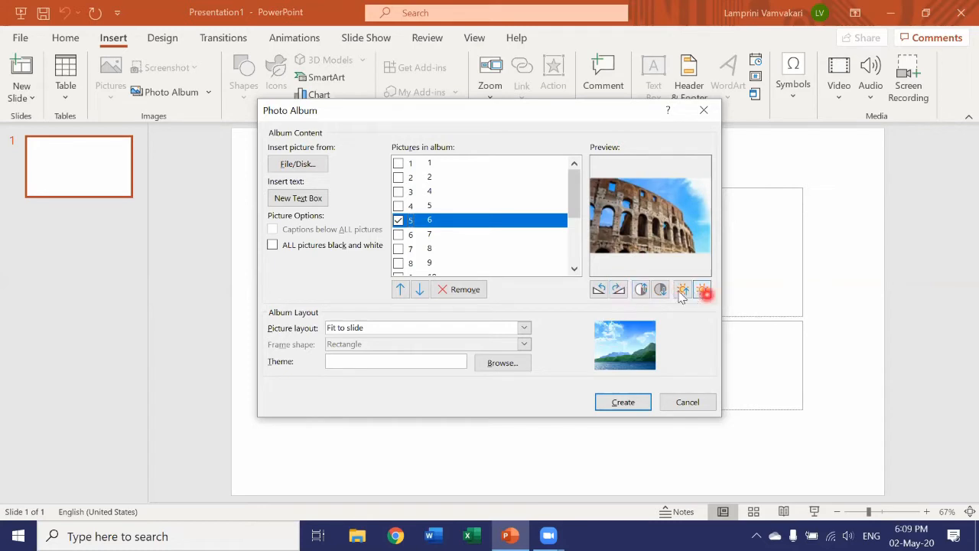
{"action": "left_click", "coordinate": [599, 290]}
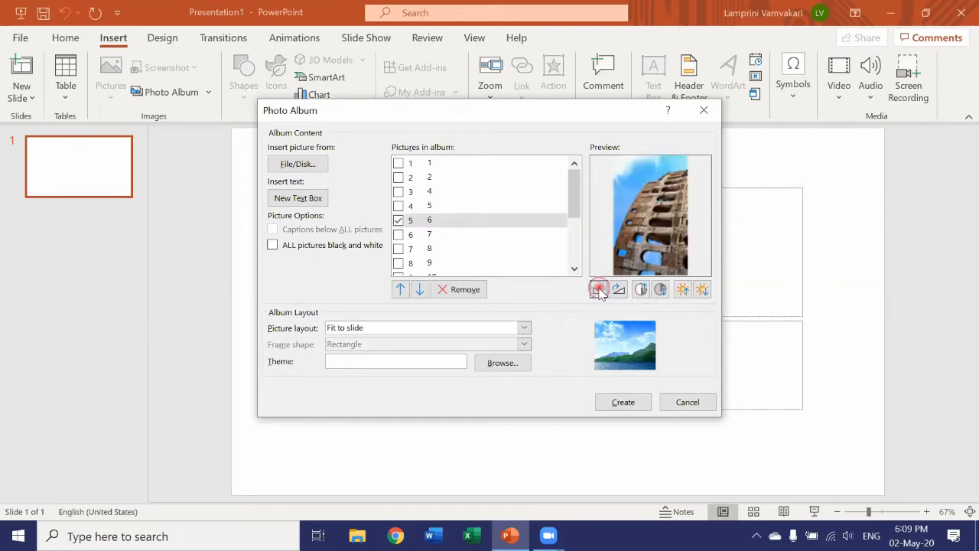
{"action": "left_click", "coordinate": [599, 290]}
{"action": "left_click", "coordinate": [599, 290]}
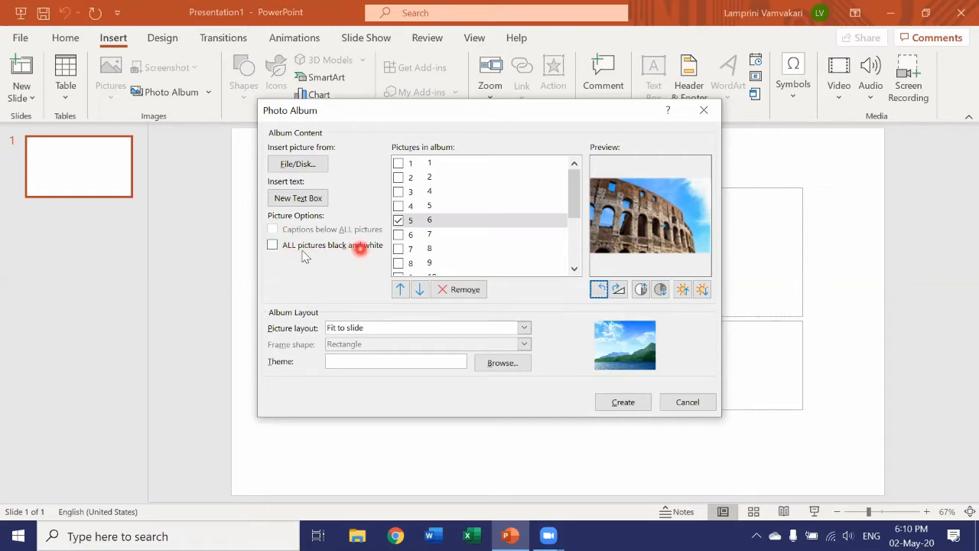
Try the black and white option for all pictures, preview several of them, and turn the option off again.
{"action": "left_click", "coordinate": [272, 244]}
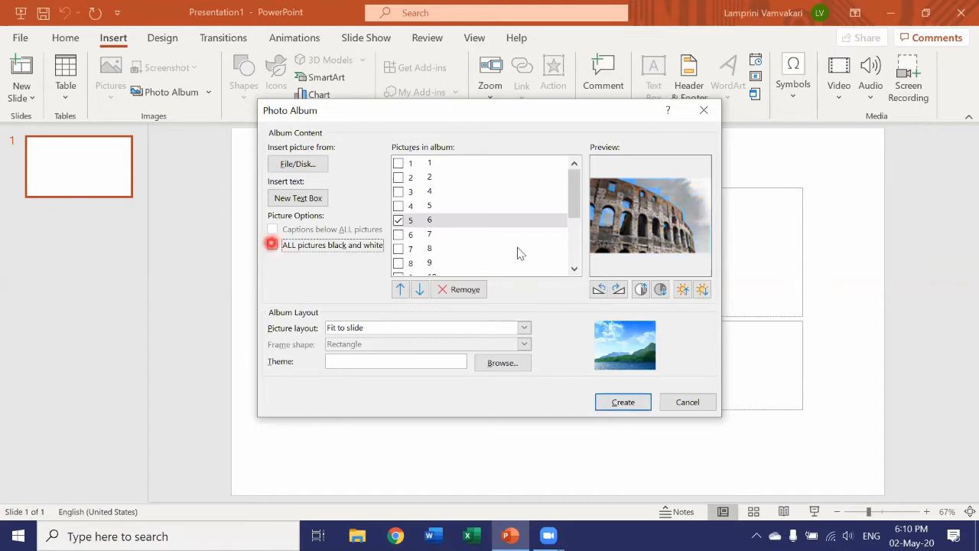
{"action": "scroll", "coordinate": [520, 214], "scroll_direction": "down", "scroll_amount": 2}
{"action": "left_click", "coordinate": [492, 217]}
{"action": "left_click", "coordinate": [492, 204]}
{"action": "left_click", "coordinate": [491, 175]}
{"action": "left_click", "coordinate": [492, 218]}
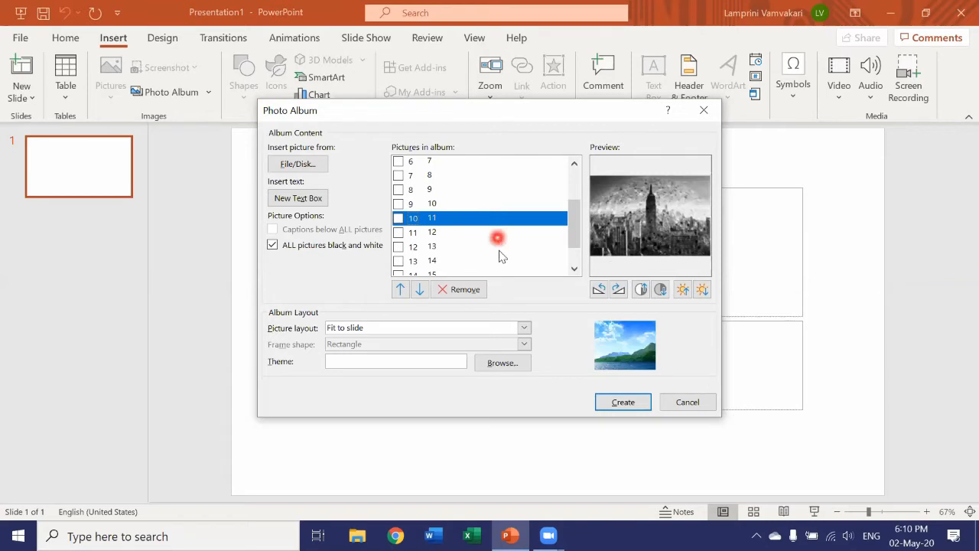
{"action": "left_click", "coordinate": [494, 246]}
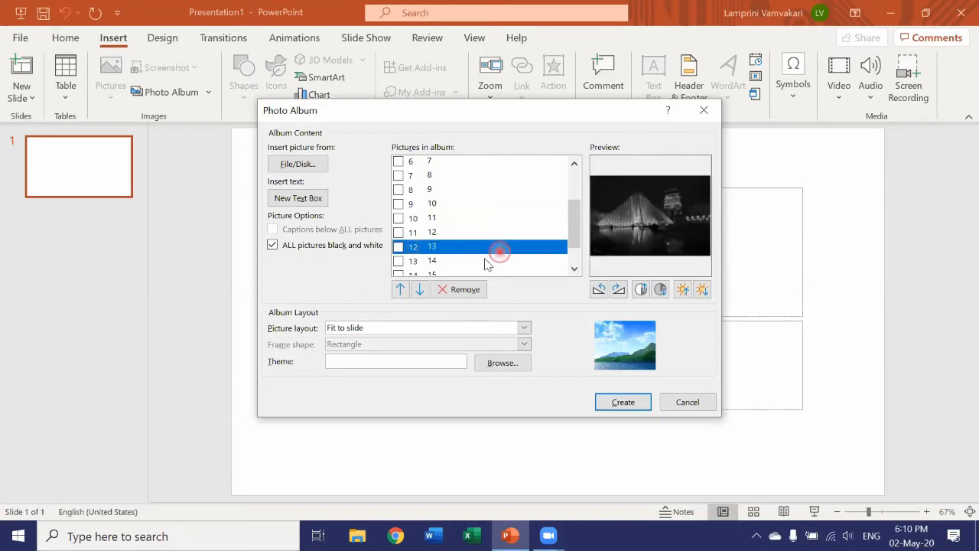
{"action": "left_click", "coordinate": [273, 246]}
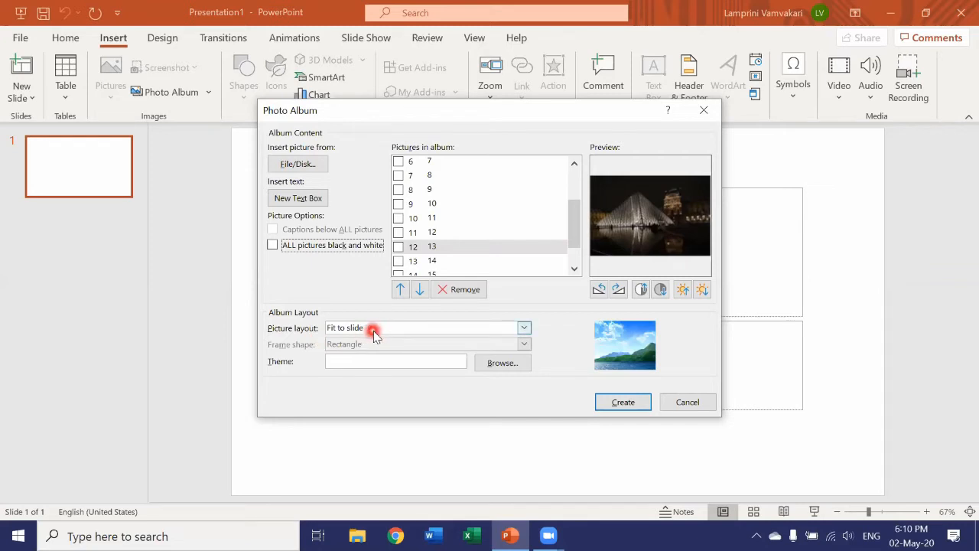
Try the 2 pictures and 4 pictures layouts for the album, then return the picture layout to Fit to slide.
{"action": "left_click", "coordinate": [525, 329]}
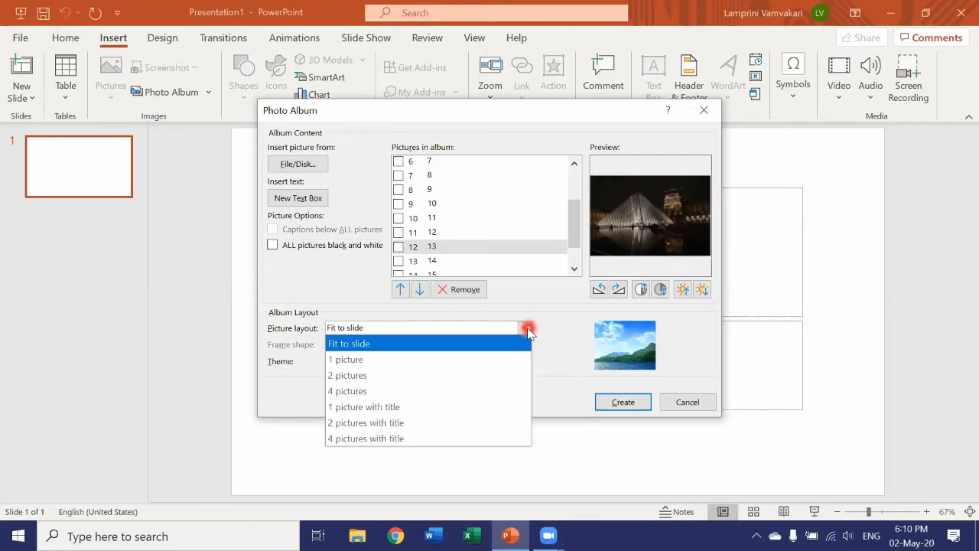
{"action": "left_click", "coordinate": [512, 373]}
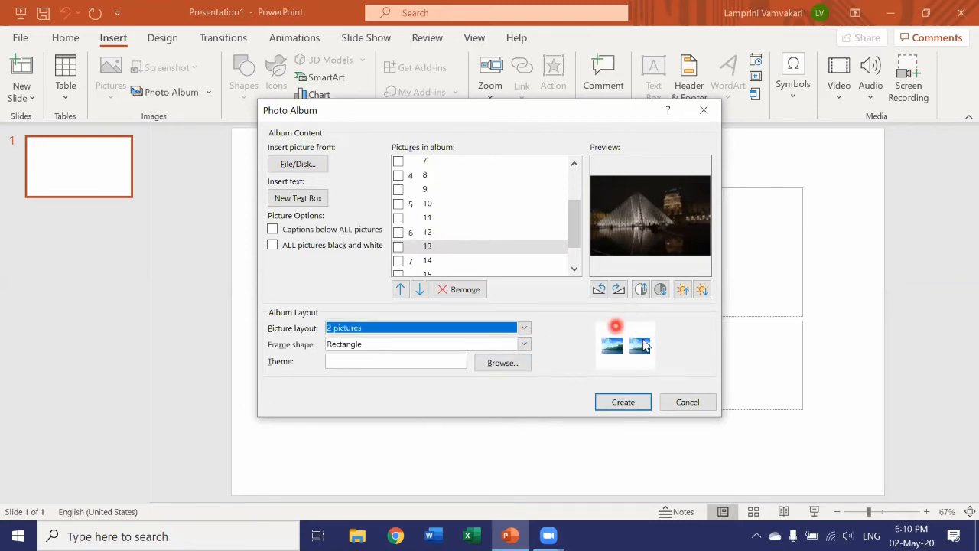
{"action": "left_click", "coordinate": [525, 331]}
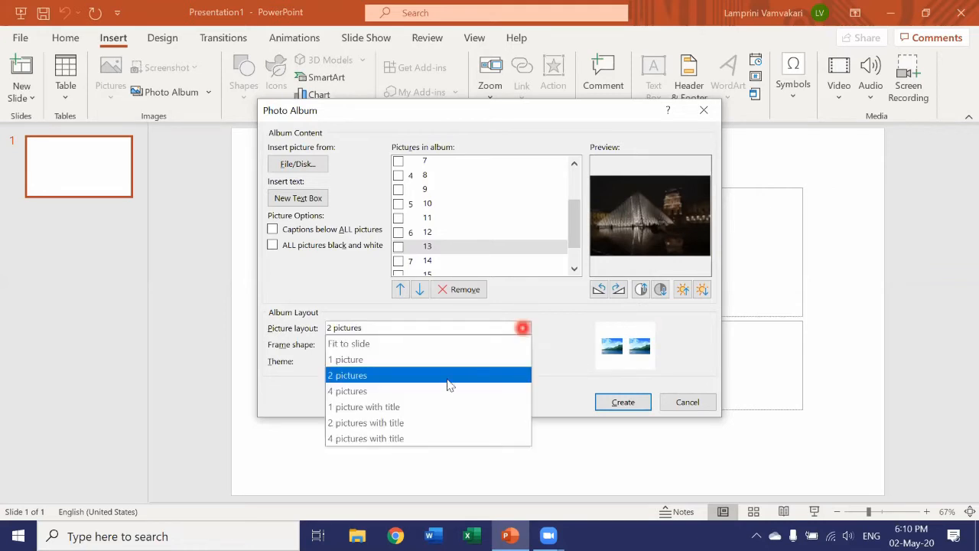
{"action": "left_click", "coordinate": [448, 389]}
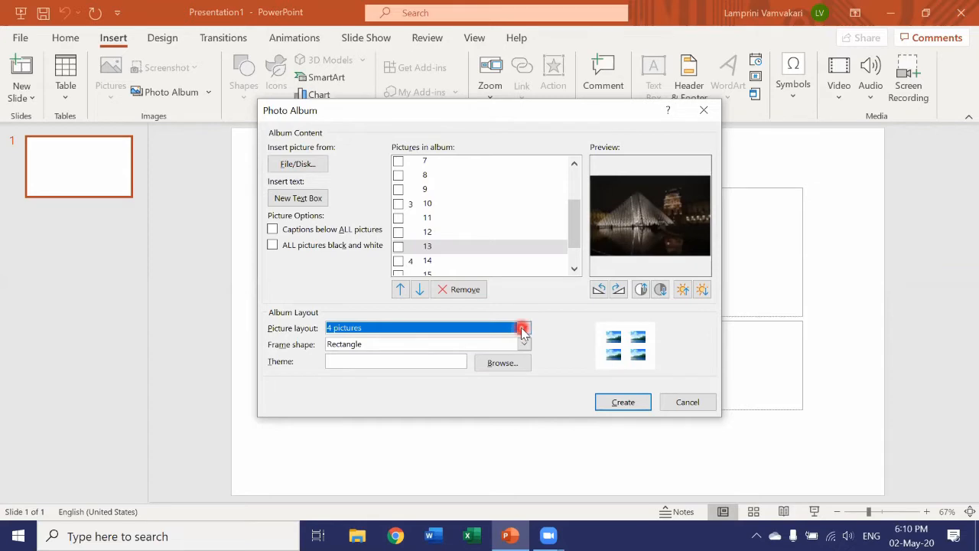
{"action": "left_click", "coordinate": [525, 329]}
{"action": "left_click", "coordinate": [479, 344]}
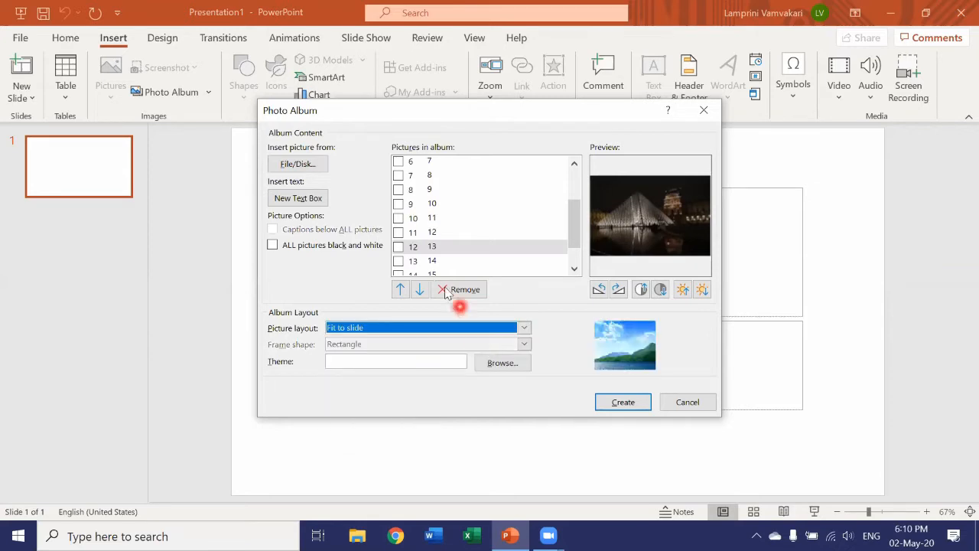